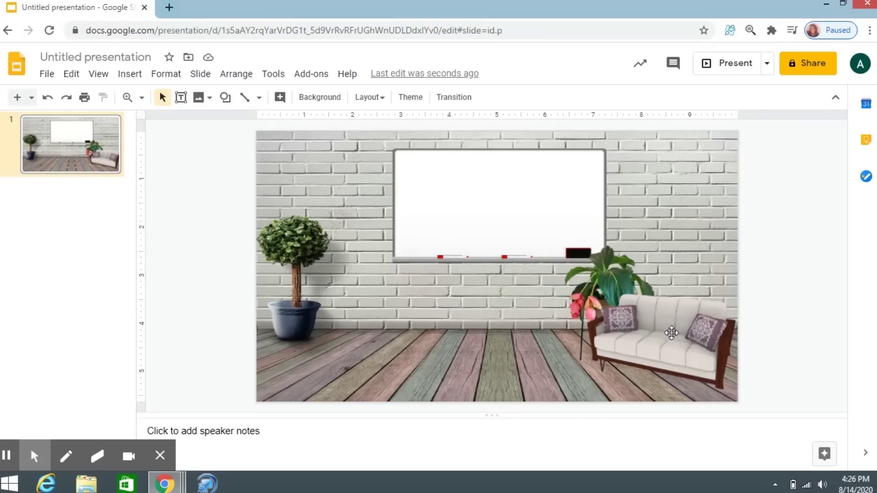
{"action": "right_click", "coordinate": [672, 333]}
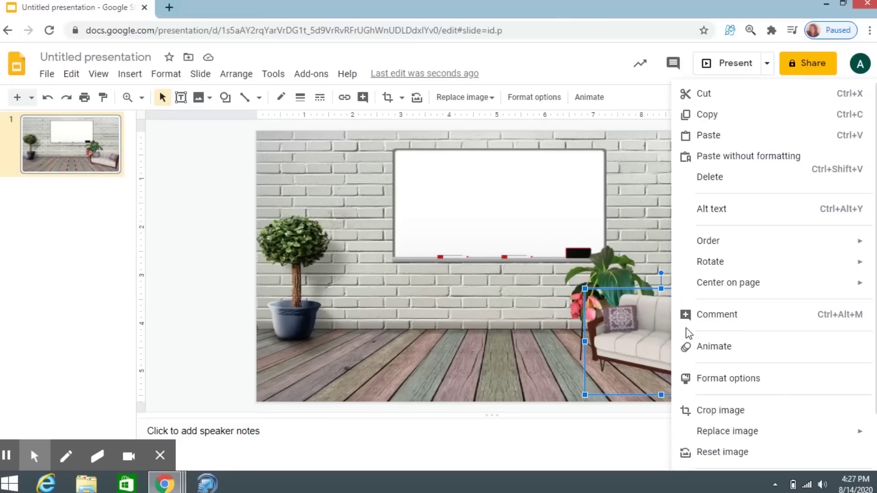
{"action": "mouse_move", "coordinate": [720, 268]}
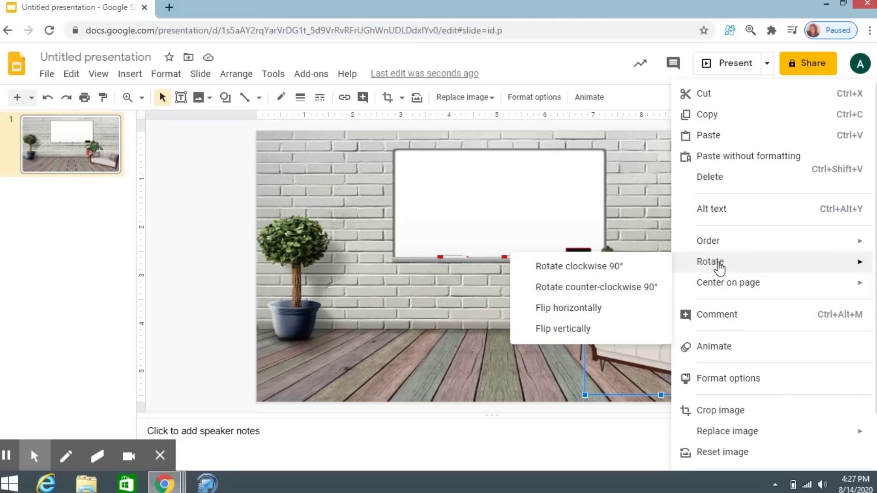
{"action": "left_click", "coordinate": [576, 315]}
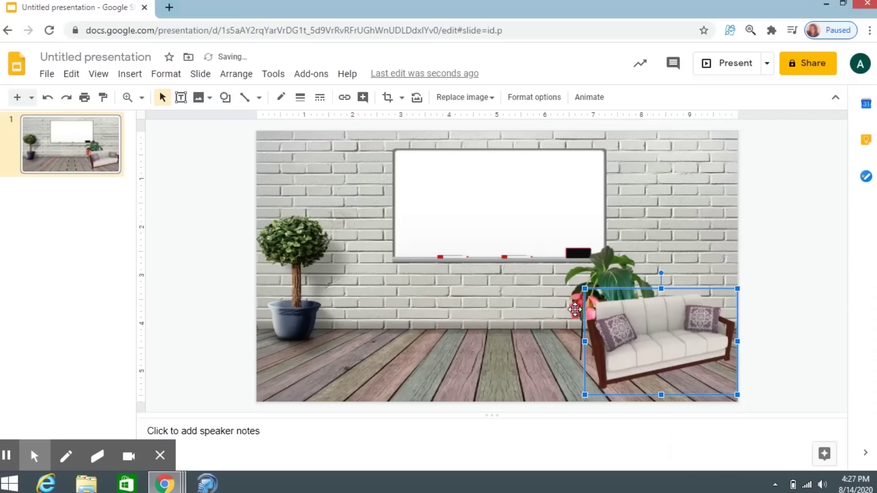
{"action": "left_click_drag", "start_coordinate": [653, 328], "coordinate": [331, 341]}
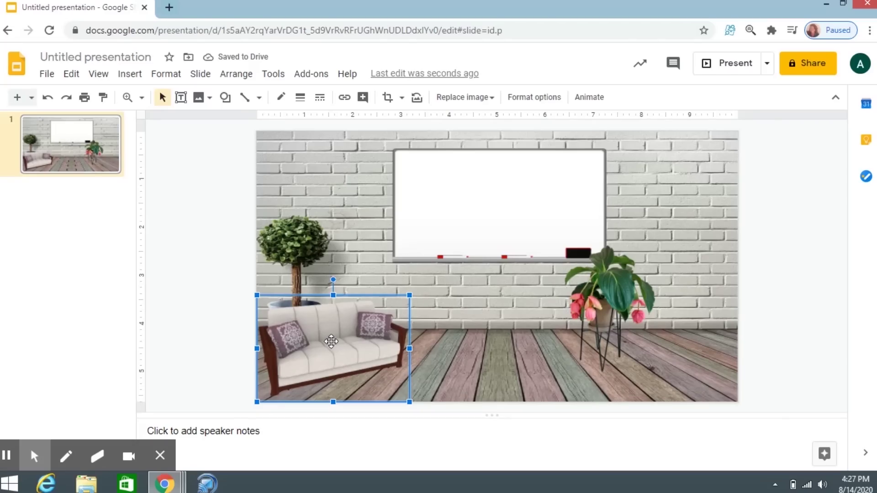
{"action": "left_click_drag", "start_coordinate": [331, 342], "coordinate": [663, 344]}
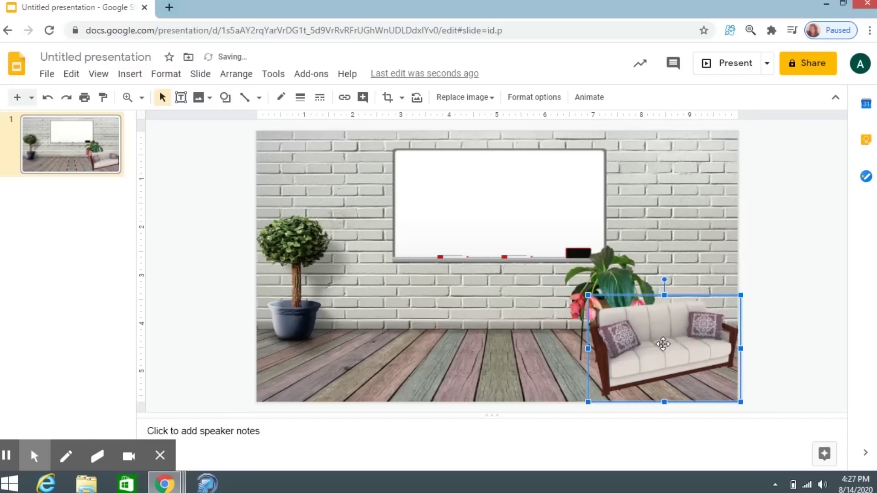
{"action": "right_click", "coordinate": [663, 344]}
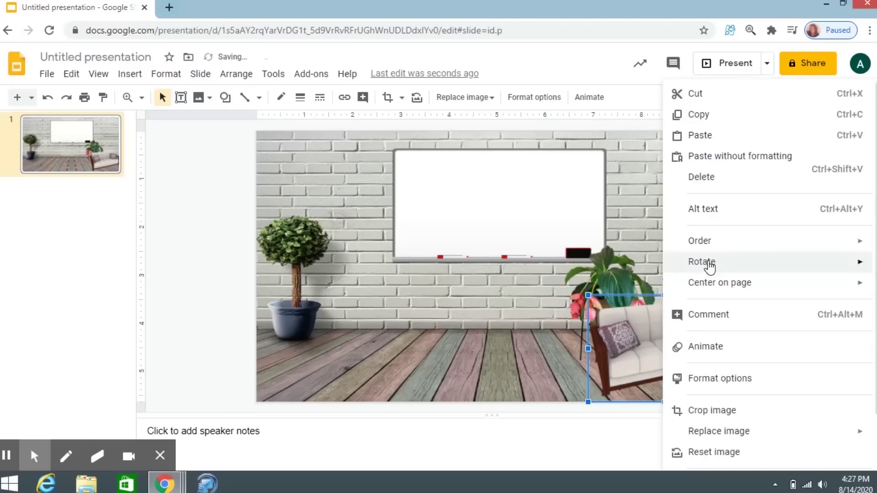
{"action": "mouse_move", "coordinate": [705, 268]}
{"action": "left_click", "coordinate": [580, 310]}
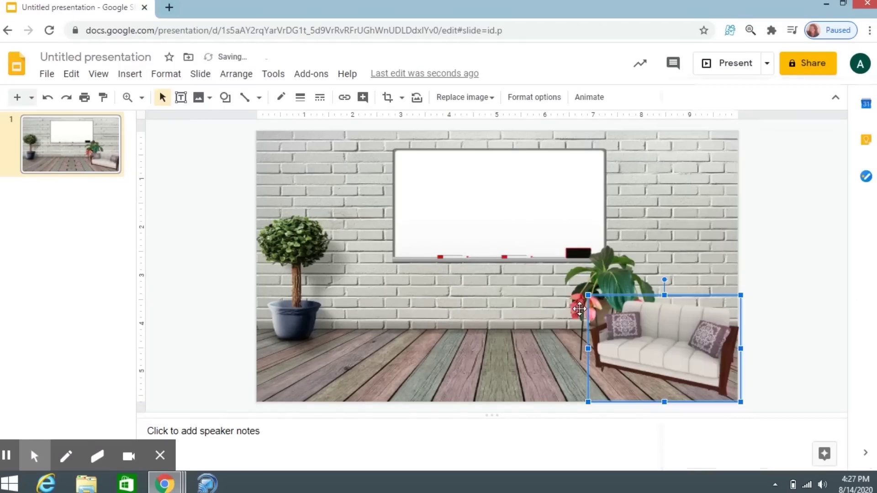
{"action": "left_click_drag", "start_coordinate": [682, 360], "coordinate": [679, 363]}
{"action": "left_click", "coordinate": [471, 351]}
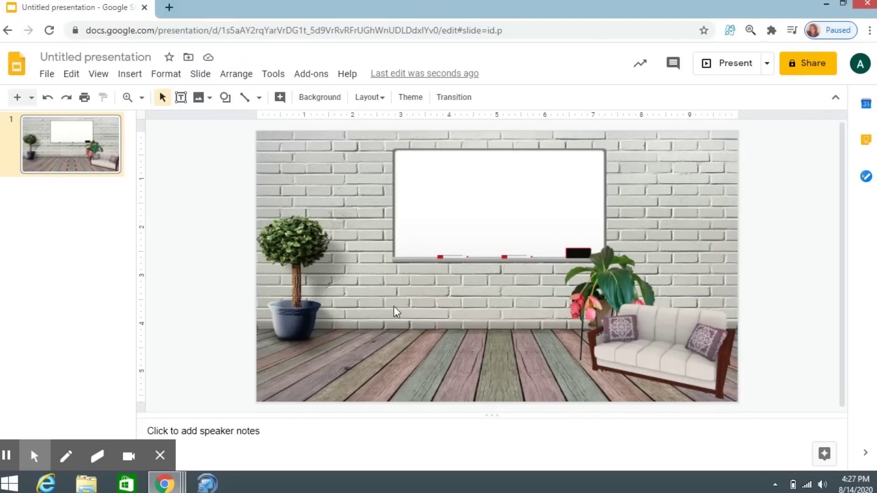
- Insert the orange bookshelf image found by a web search for 'transparent bookshelf'
{"action": "left_click", "coordinate": [130, 78]}
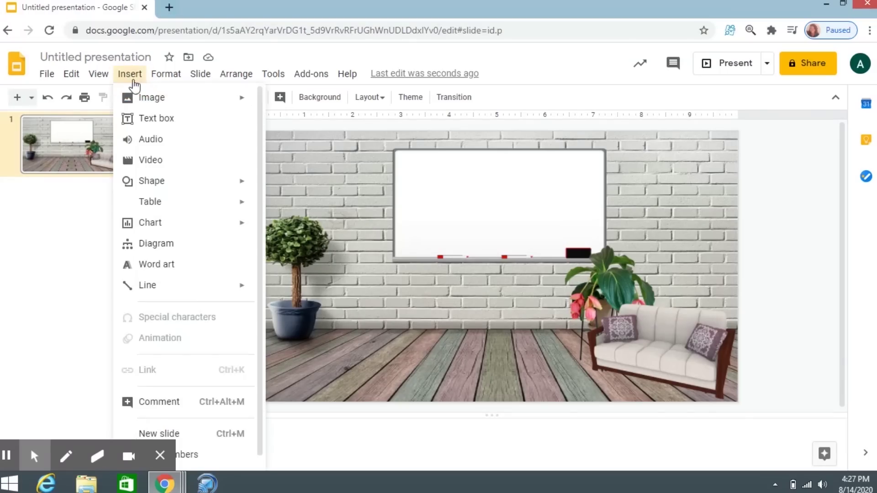
{"action": "mouse_move", "coordinate": [150, 102]}
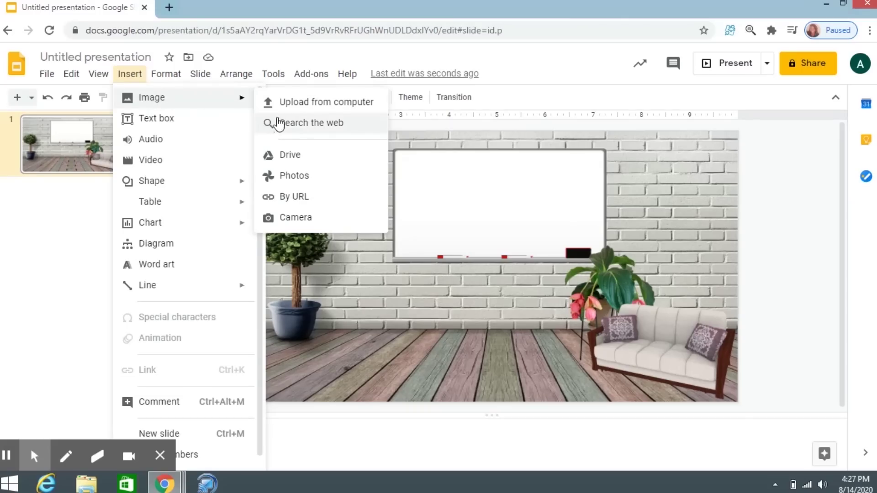
{"action": "left_click", "coordinate": [301, 127]}
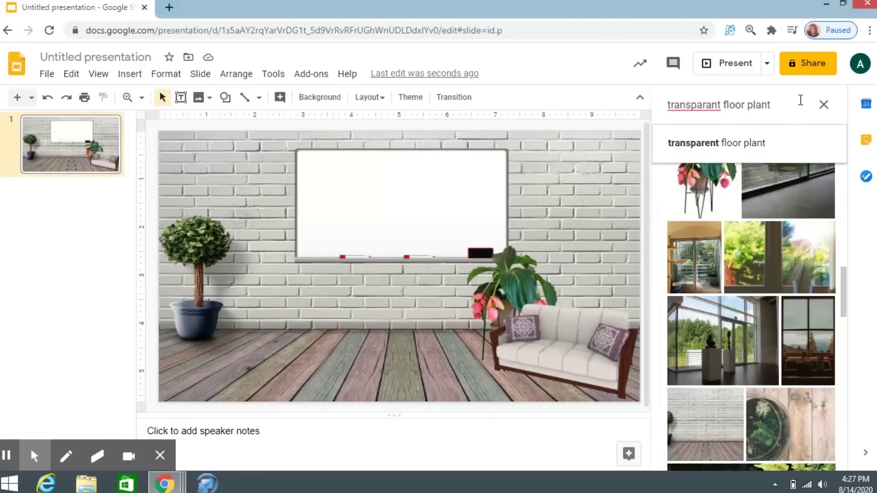
{"action": "key", "text": "BackSpace"}
{"action": "key", "text": "BackSpace"}
{"action": "key", "text": "BackSpace"}
{"action": "key", "text": "BackSpace"}
{"action": "key", "text": "BackSpace"}
{"action": "key", "text": "BackSpace"}
{"action": "key", "text": "BackSpace"}
{"action": "key", "text": "BackSpace"}
{"action": "key", "text": "BackSpace"}
{"action": "key", "text": "BackSpace"}
{"action": "key", "text": "BackSpace"}
{"action": "type", "text": "boo"}
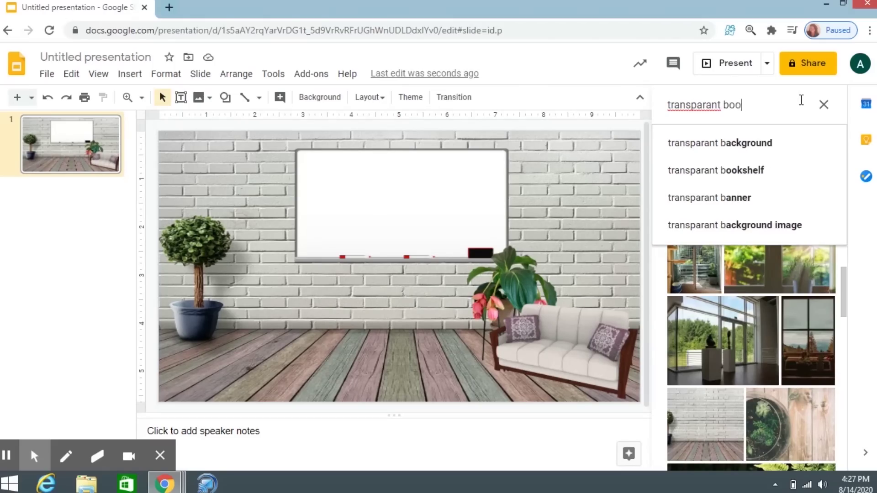
{"action": "type", "text": "kshelf"}
{"action": "key", "text": "Return"}
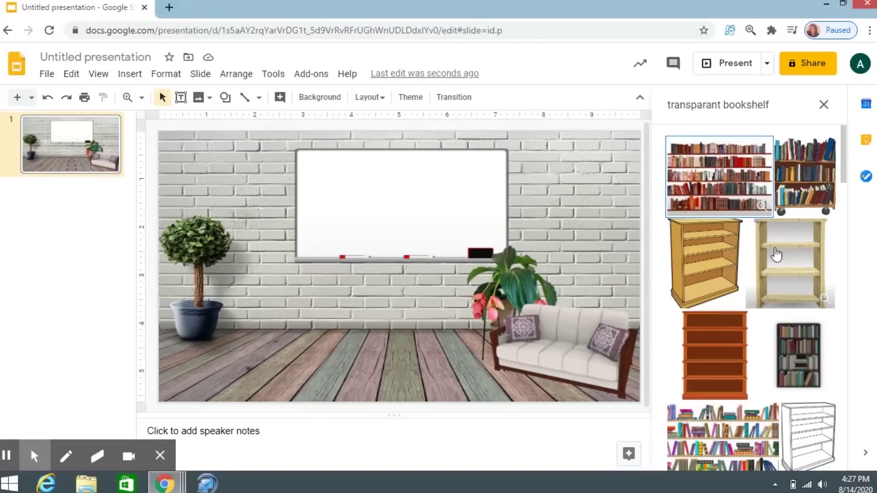
{"action": "left_click", "coordinate": [727, 344]}
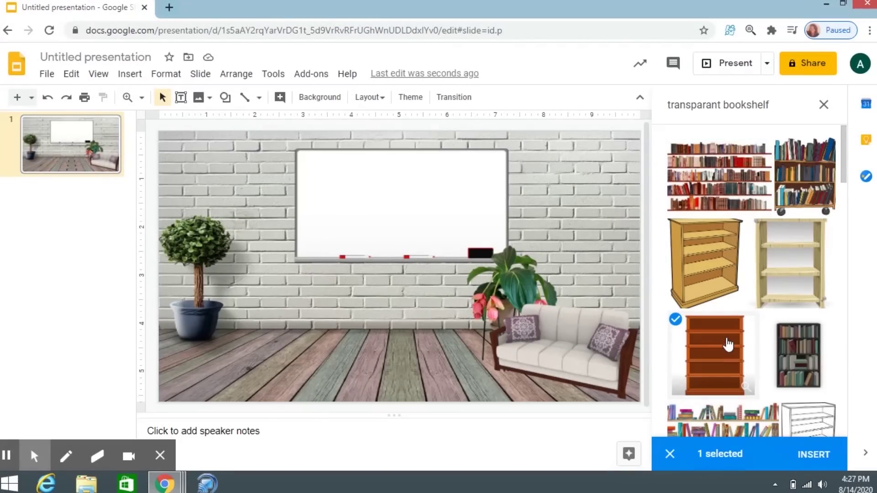
{"action": "left_click", "coordinate": [808, 456]}
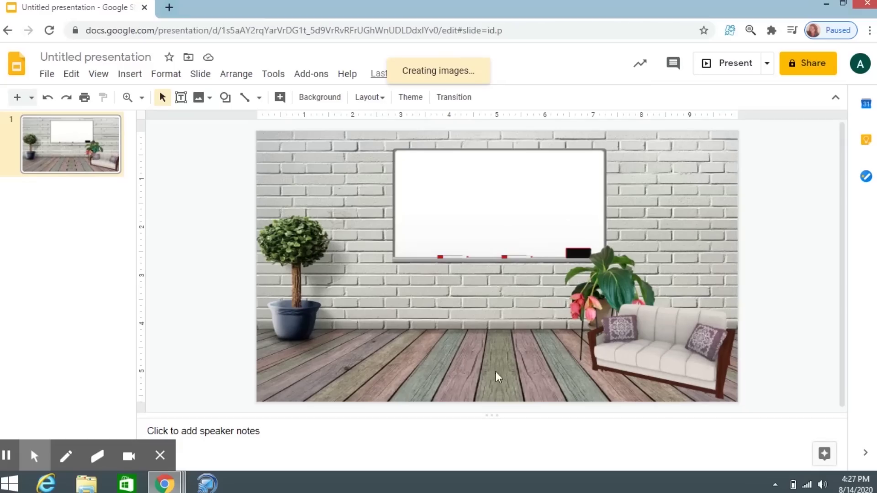
- Place the bookshelf on the floor beside the potted tree, stretched taller and slightly wider
{"action": "left_click_drag", "start_coordinate": [321, 213], "coordinate": [372, 361]}
{"action": "left_click_drag", "start_coordinate": [359, 283], "coordinate": [357, 249]}
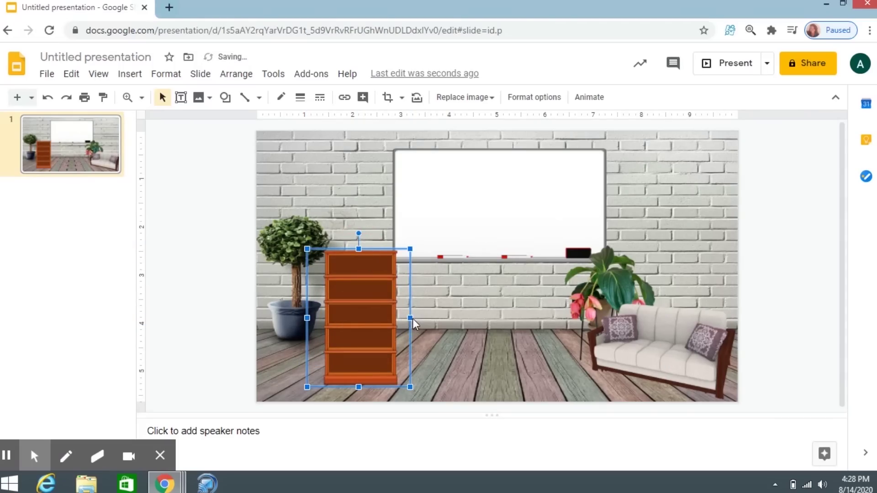
{"action": "left_click_drag", "start_coordinate": [410, 319], "coordinate": [423, 318]}
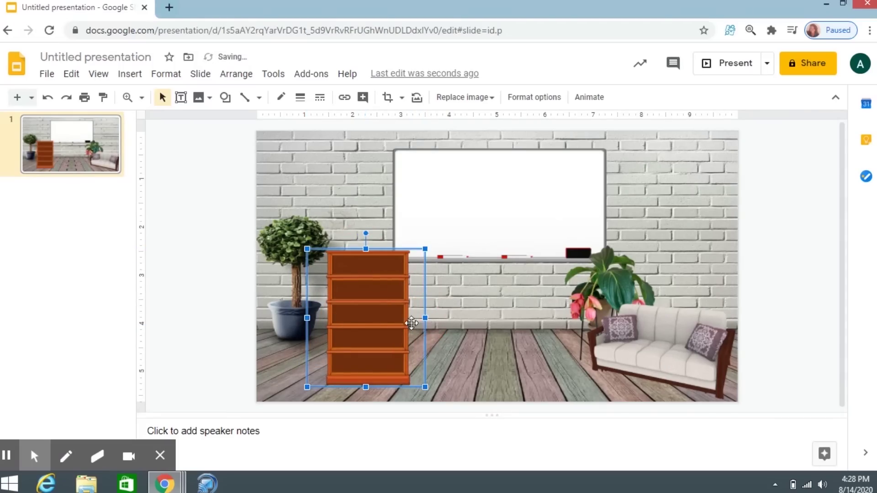
{"action": "left_click", "coordinate": [460, 340]}
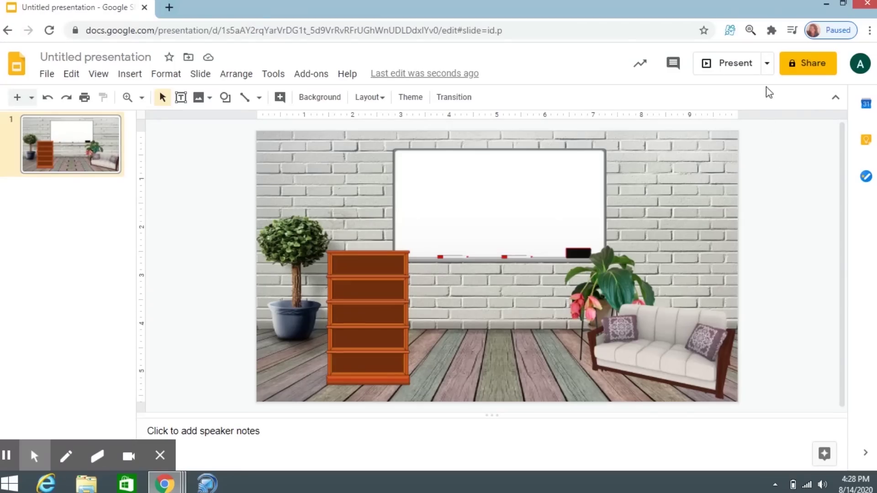
{"action": "left_click", "coordinate": [772, 31]}
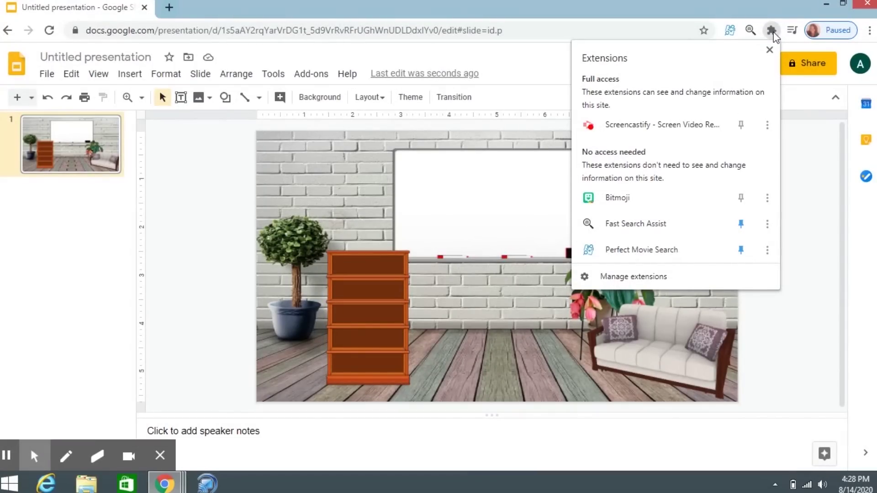
{"action": "left_click", "coordinate": [621, 197]}
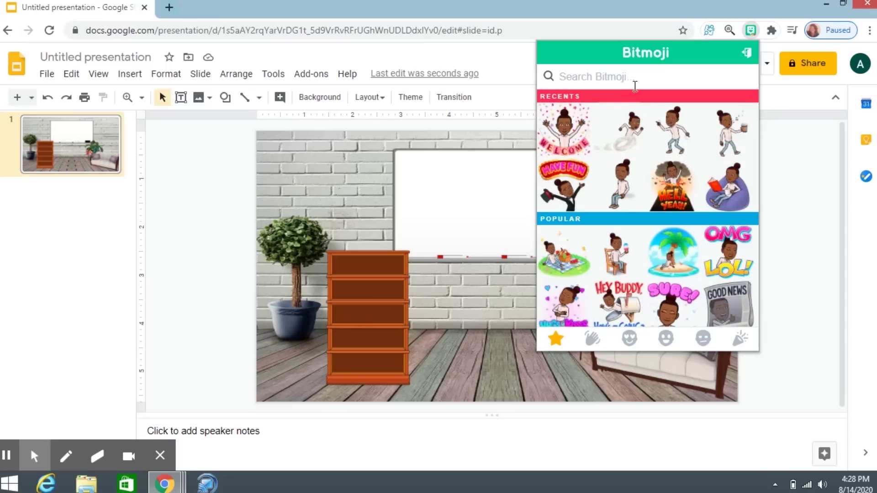
{"action": "type", "text": "sit"}
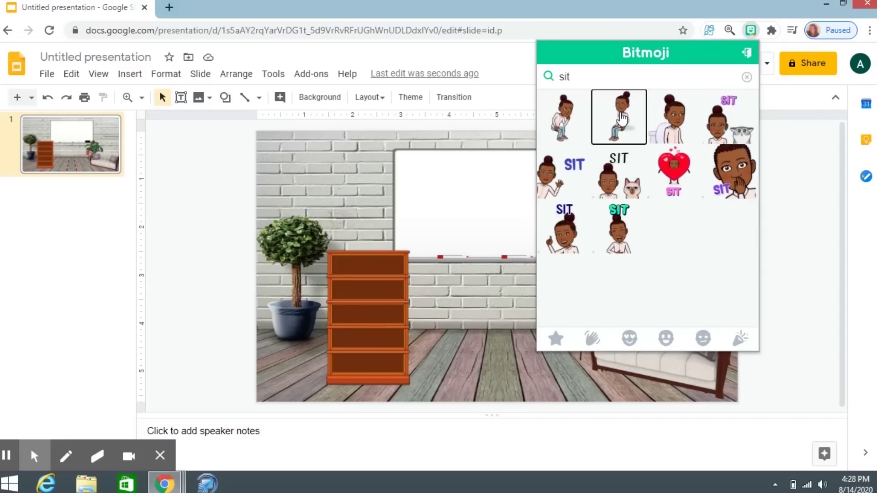
{"action": "left_click", "coordinate": [621, 114]}
{"action": "right_click", "coordinate": [621, 114]}
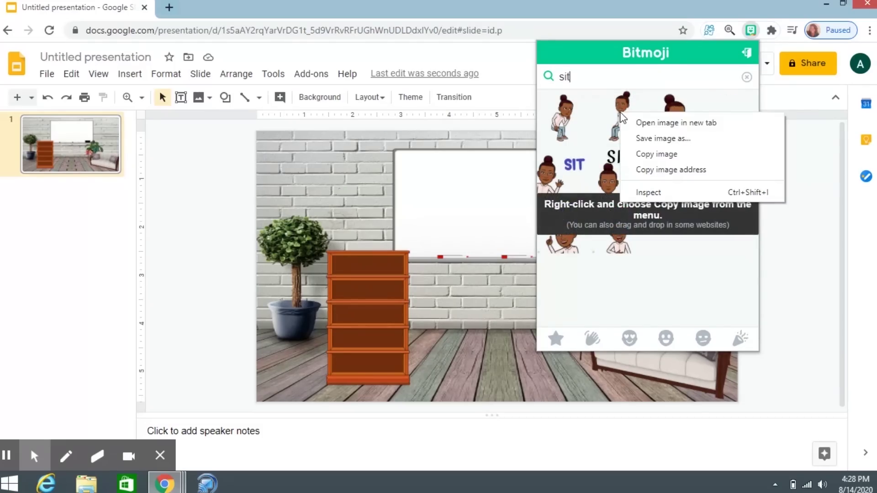
{"action": "left_click", "coordinate": [653, 154]}
{"action": "left_click", "coordinate": [786, 194]}
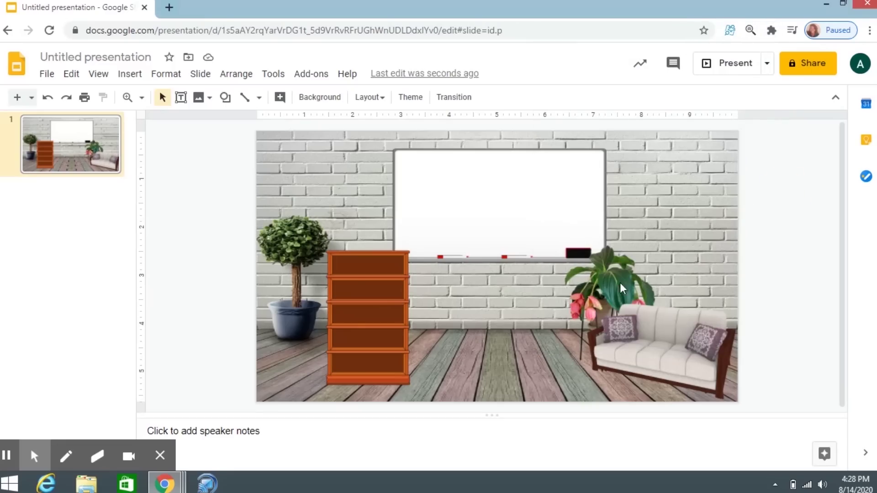
- Paste the copied sitting Bitmoji onto the empty classroom wall
{"action": "right_click", "coordinate": [567, 316]}
{"action": "right_click", "coordinate": [568, 316]}
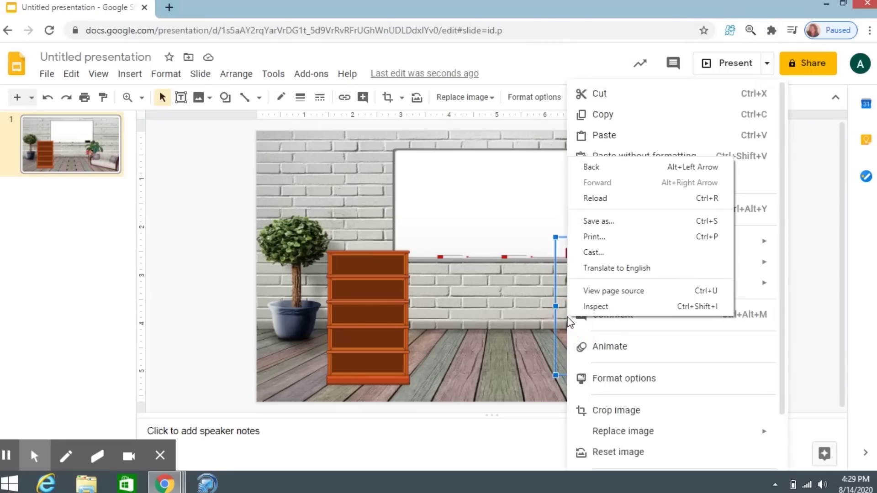
{"action": "left_click", "coordinate": [528, 298]}
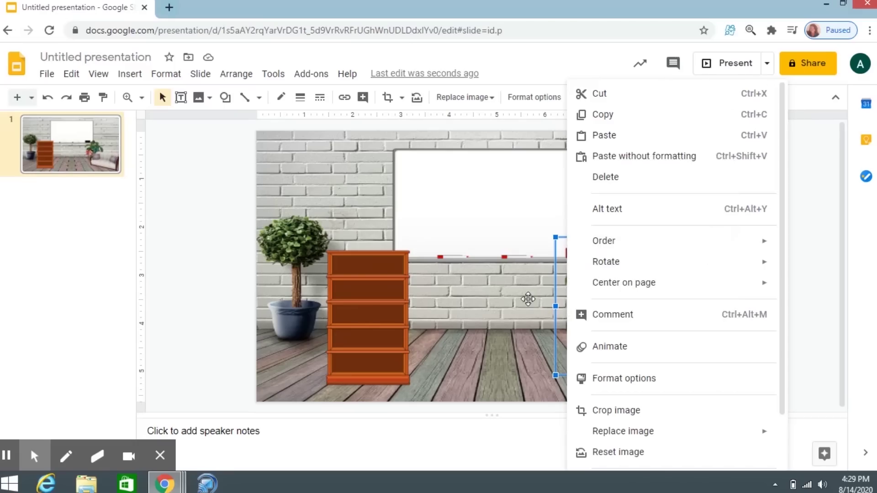
{"action": "left_click", "coordinate": [528, 299]}
{"action": "right_click", "coordinate": [528, 299]}
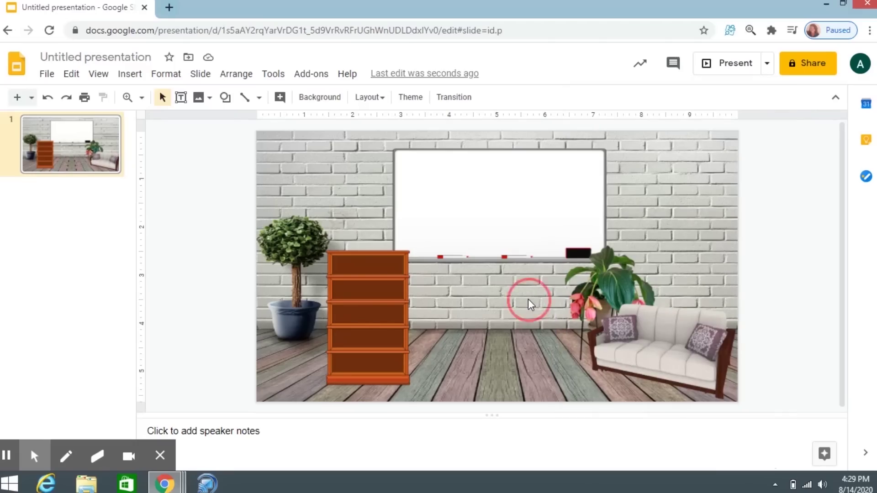
{"action": "left_click", "coordinate": [564, 244]}
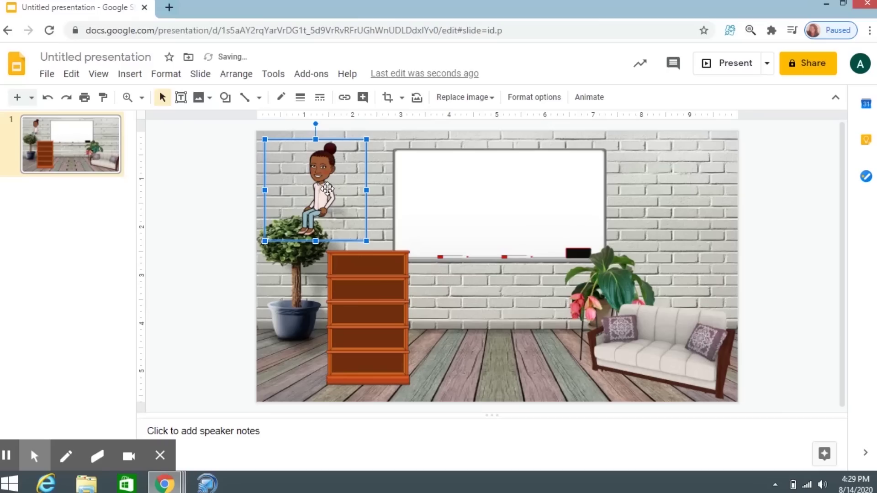
- Seat the Bitmoji on the sofa, then select the centre plant image
{"action": "left_click_drag", "start_coordinate": [327, 188], "coordinate": [659, 330]}
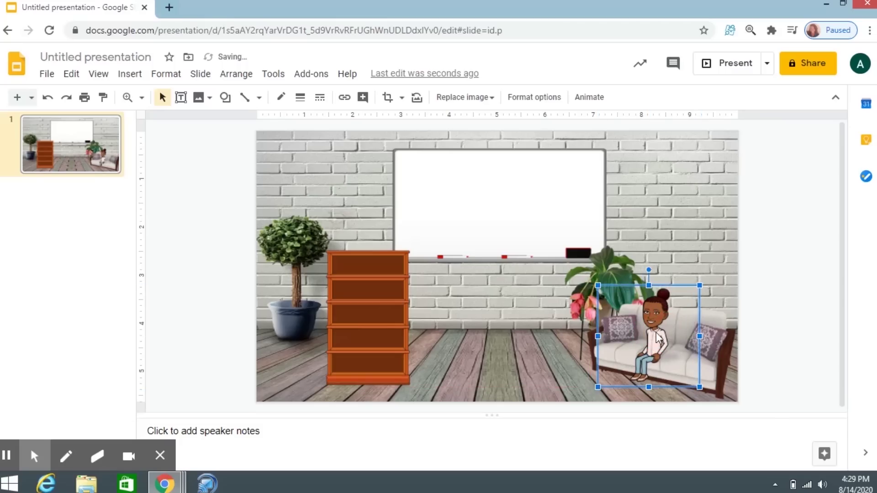
{"action": "left_click", "coordinate": [668, 217]}
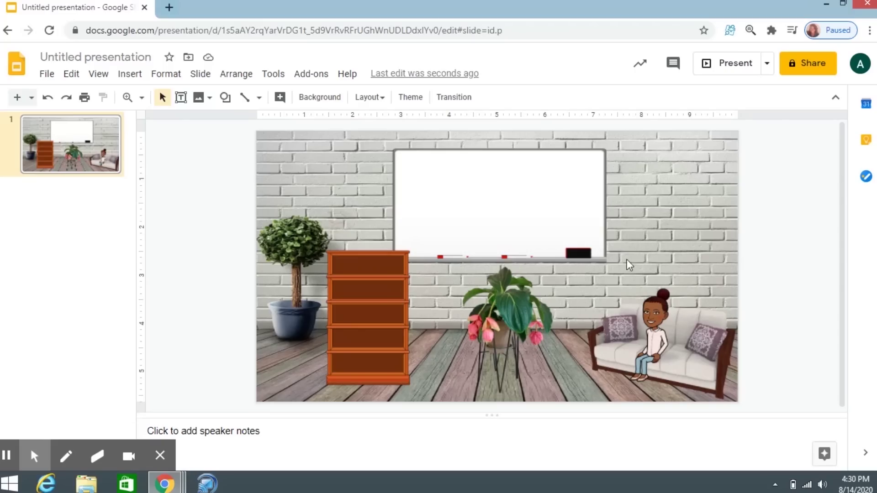
{"action": "left_click", "coordinate": [507, 319]}
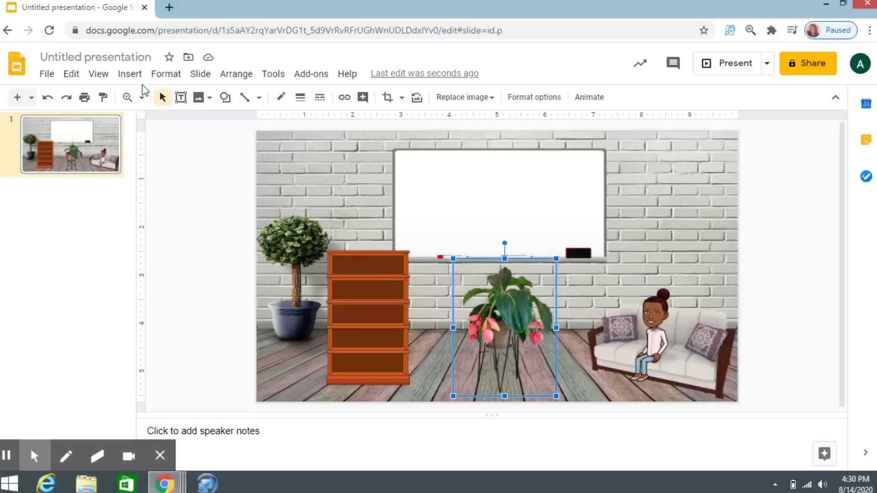
- Start adding a link to the plant image via Insert > Link, then minimize the presentation
{"action": "left_click", "coordinate": [131, 76]}
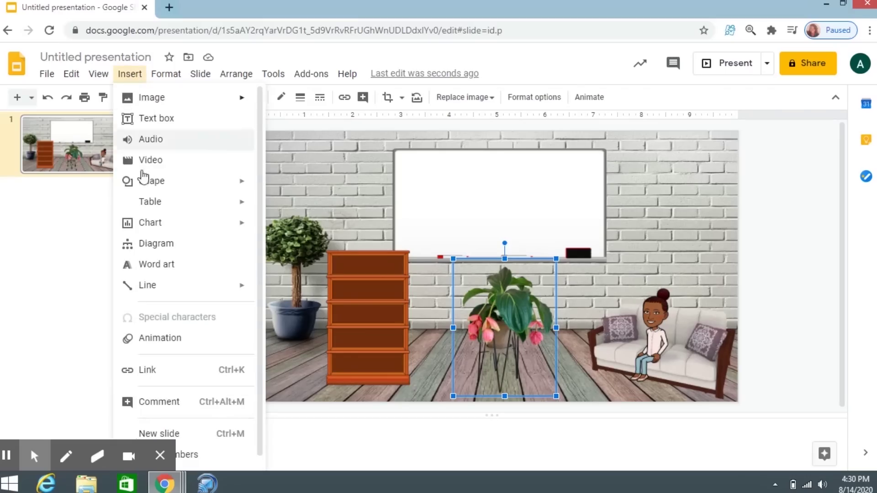
{"action": "left_click", "coordinate": [148, 370]}
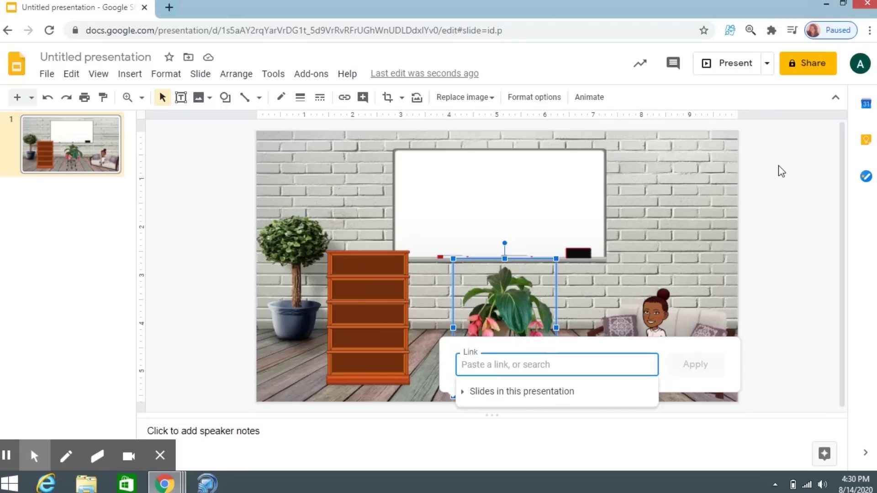
{"action": "left_click", "coordinate": [827, 7]}
- Copy the 'Parts of a Plant for kids' YouTube video address and return to the presentation
{"action": "left_click", "coordinate": [234, 6]}
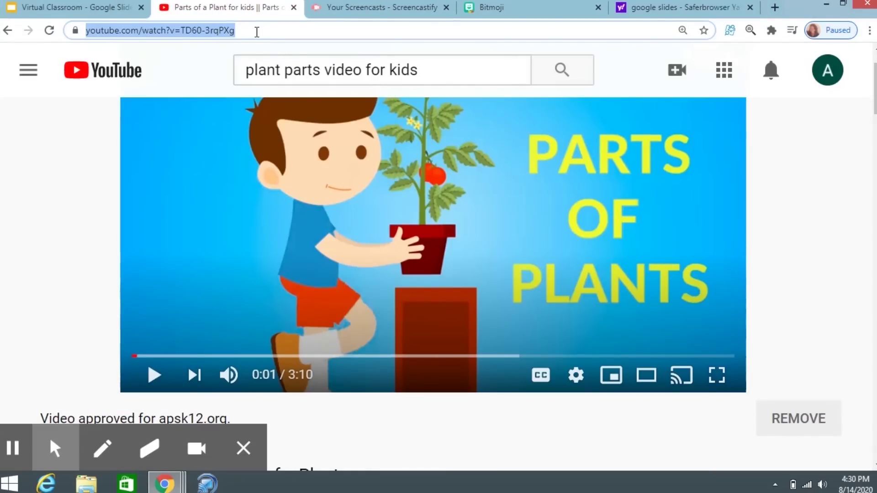
{"action": "right_click", "coordinate": [256, 32]}
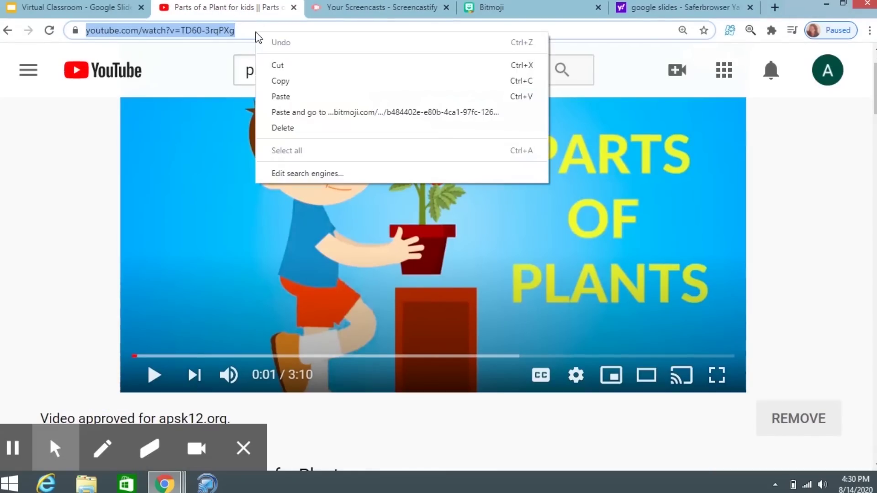
{"action": "left_click", "coordinate": [283, 81]}
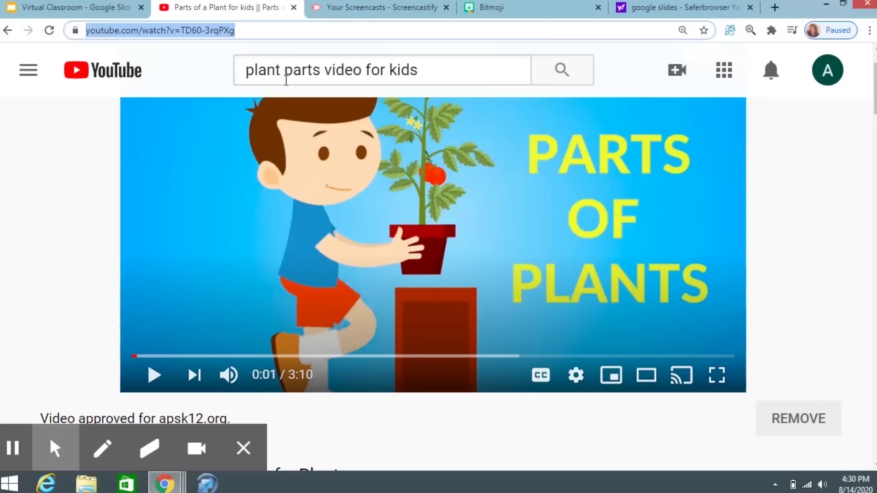
{"action": "left_click", "coordinate": [825, 5]}
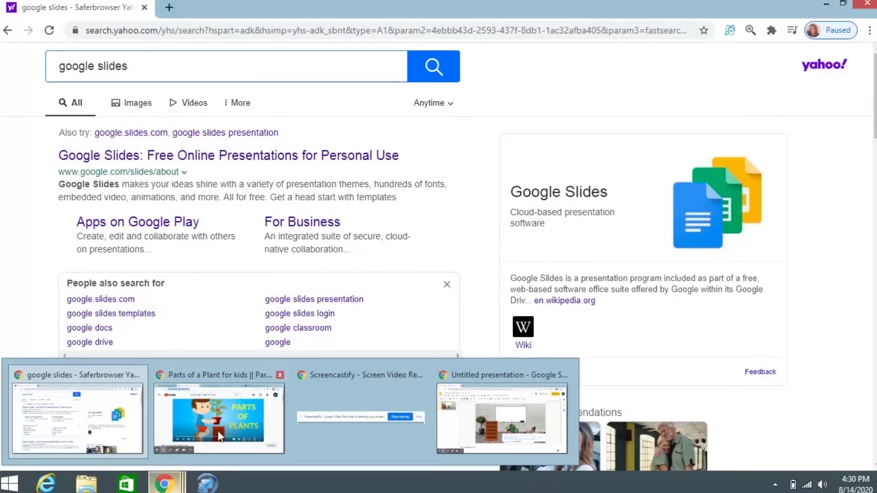
{"action": "left_click", "coordinate": [498, 417]}
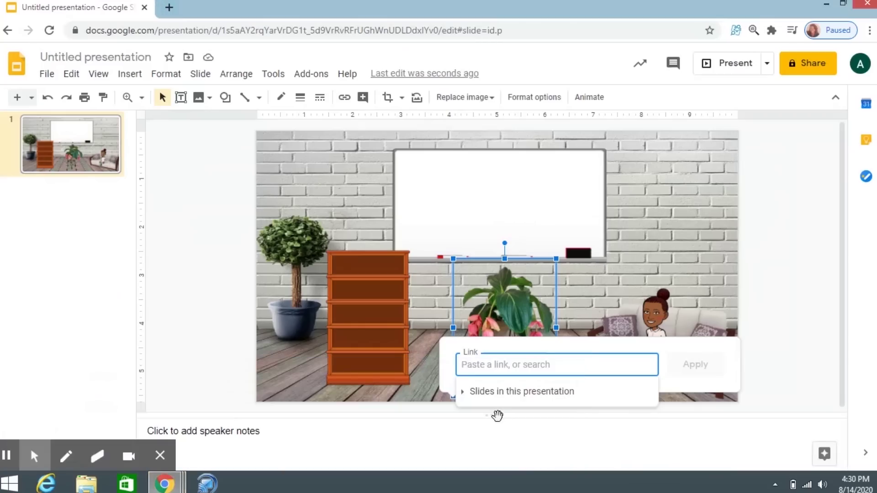
- Paste the YouTube address into the plant's link field, apply it, and recheck the link
{"action": "right_click", "coordinate": [535, 362]}
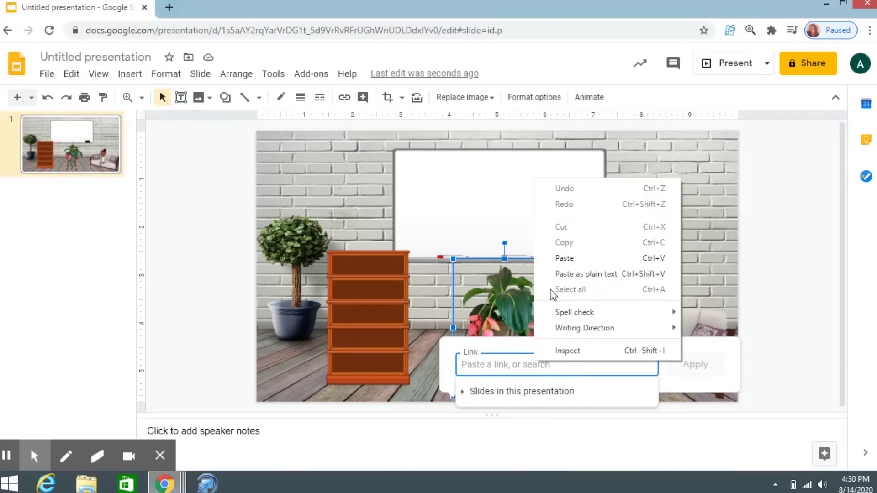
{"action": "left_click", "coordinate": [566, 257]}
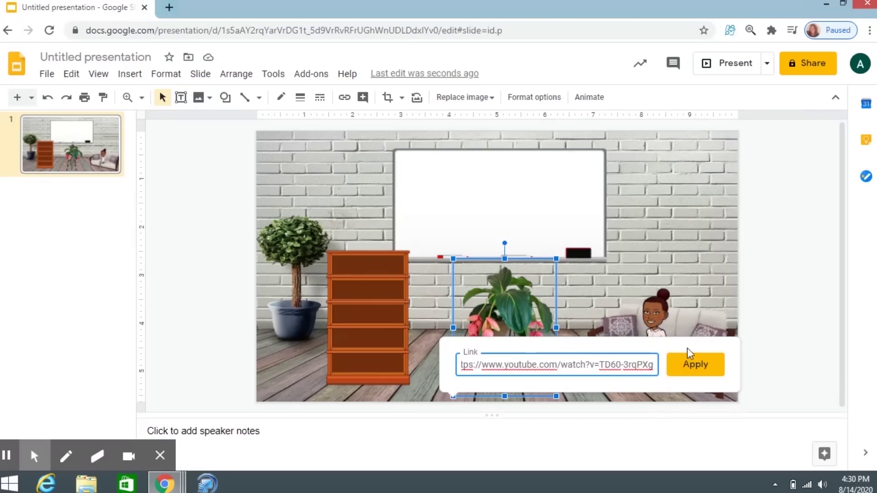
{"action": "left_click", "coordinate": [695, 367]}
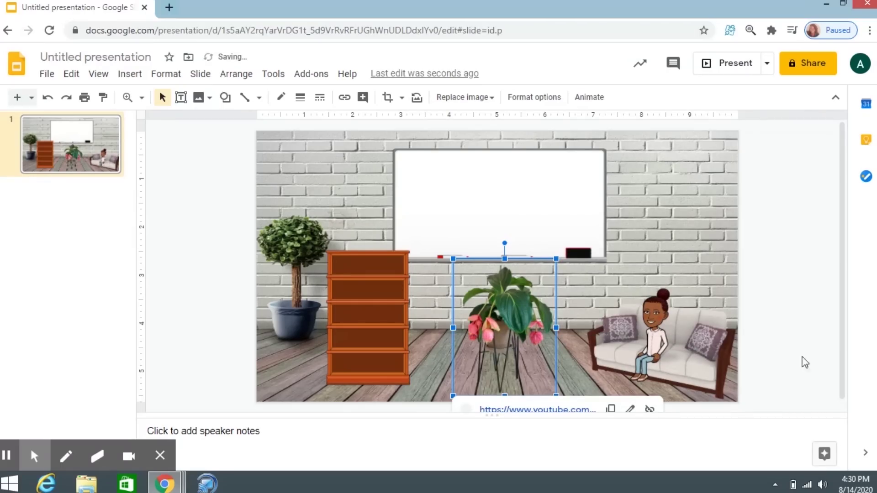
{"action": "left_click_drag", "start_coordinate": [843, 231], "coordinate": [842, 257]}
{"action": "left_click", "coordinate": [683, 190]}
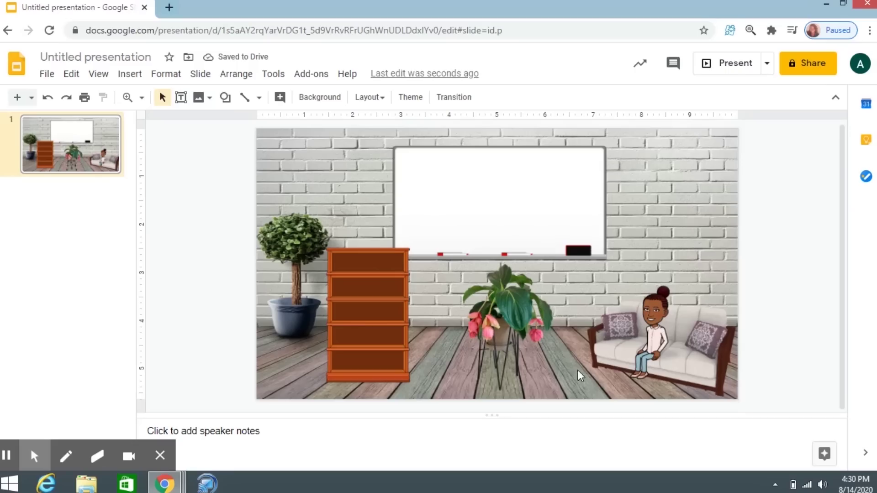
{"action": "left_click", "coordinate": [516, 311]}
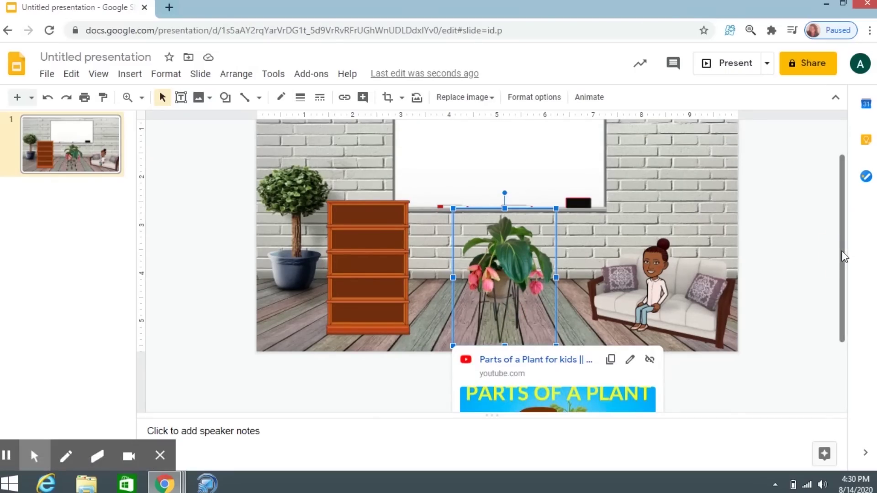
{"action": "left_click_drag", "start_coordinate": [843, 257], "coordinate": [843, 223]}
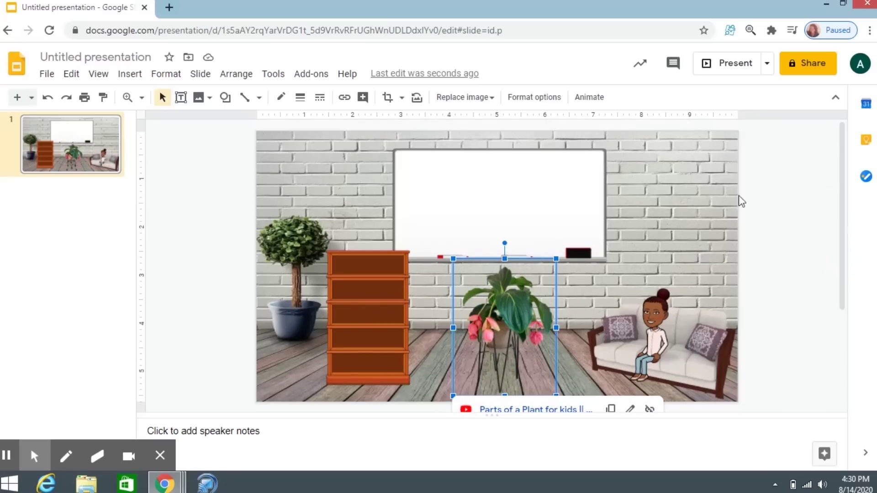
{"action": "left_click", "coordinate": [694, 200]}
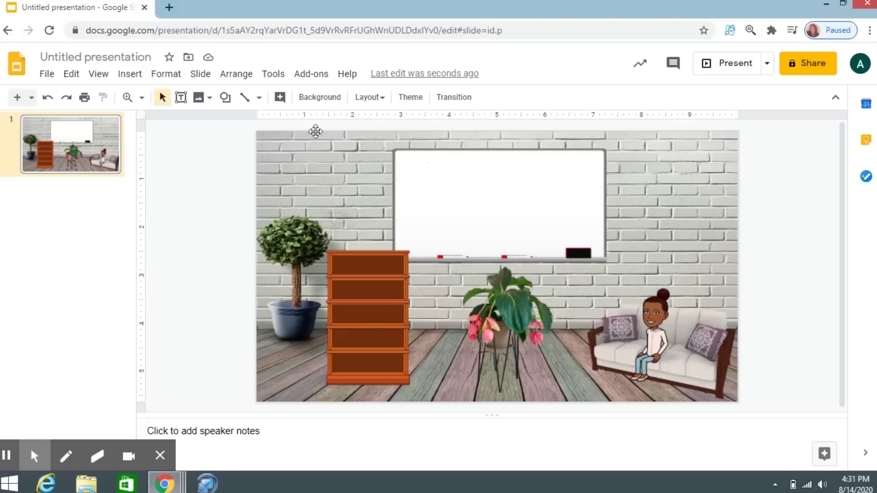
- Add a text box on the whiteboard and resize its edges to fit the upper board
{"action": "left_click", "coordinate": [131, 78]}
{"action": "left_click", "coordinate": [156, 118]}
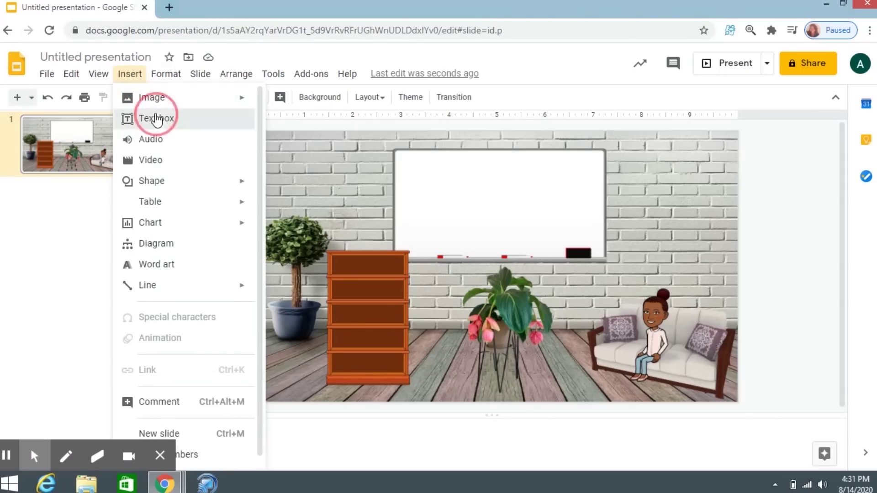
{"action": "left_click", "coordinate": [452, 194]}
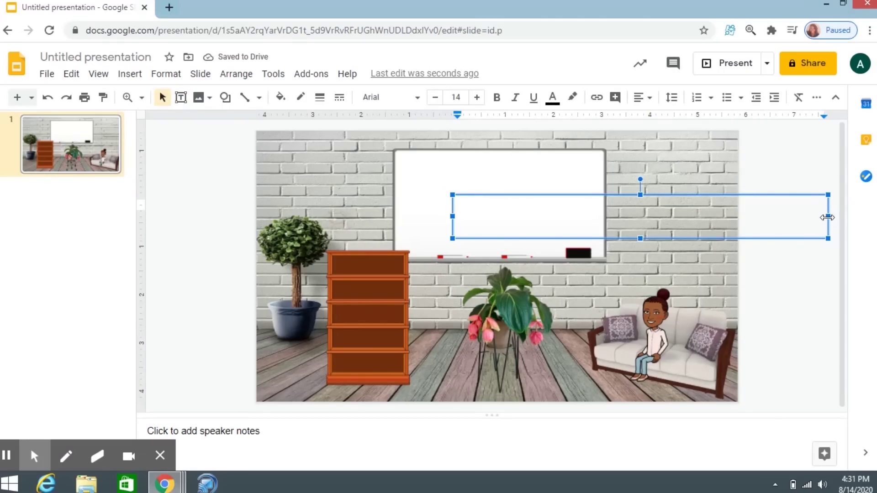
{"action": "left_click", "coordinate": [828, 220]}
{"action": "left_click_drag", "start_coordinate": [643, 220], "coordinate": [644, 220]}
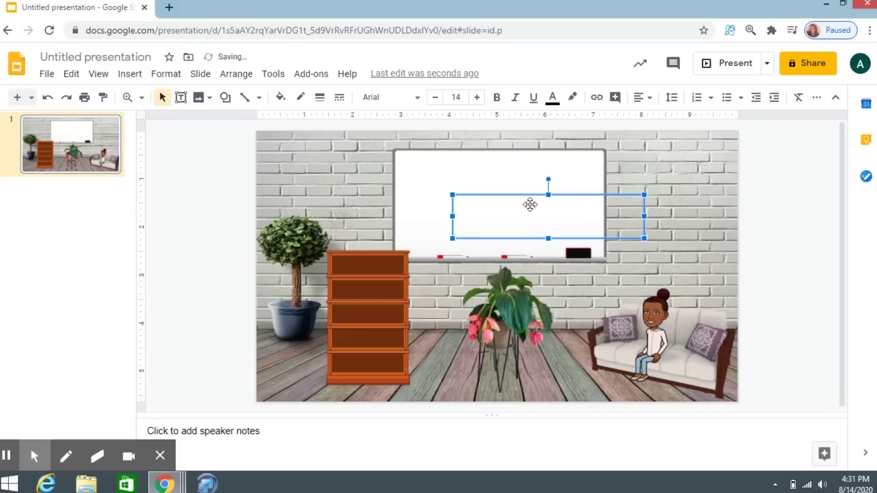
{"action": "left_click_drag", "start_coordinate": [450, 218], "coordinate": [406, 217]}
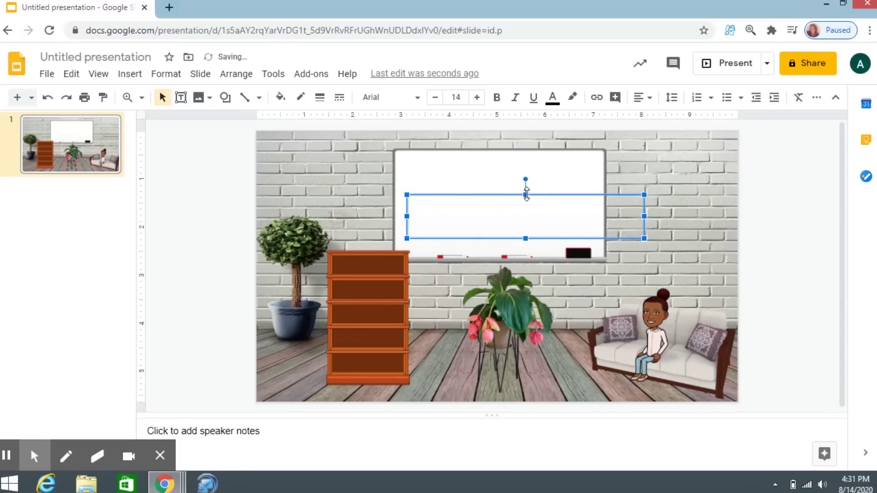
{"action": "left_click_drag", "start_coordinate": [526, 194], "coordinate": [516, 163]}
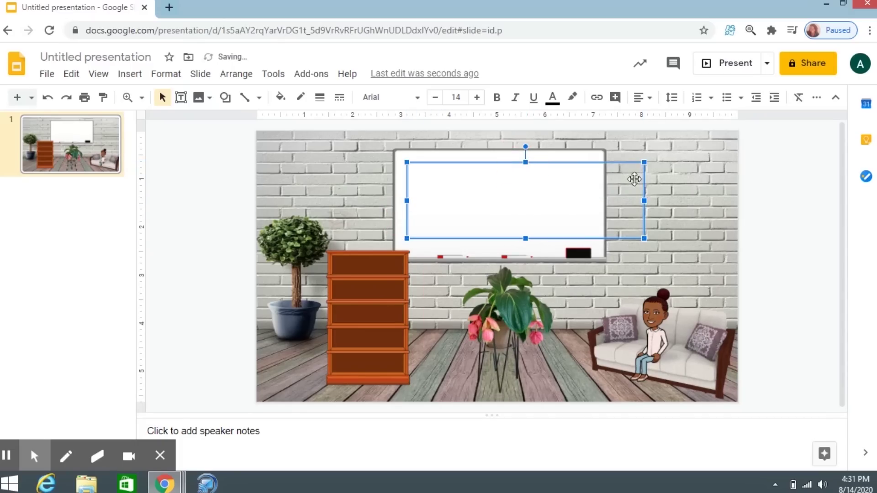
{"action": "left_click_drag", "start_coordinate": [644, 200], "coordinate": [583, 204]}
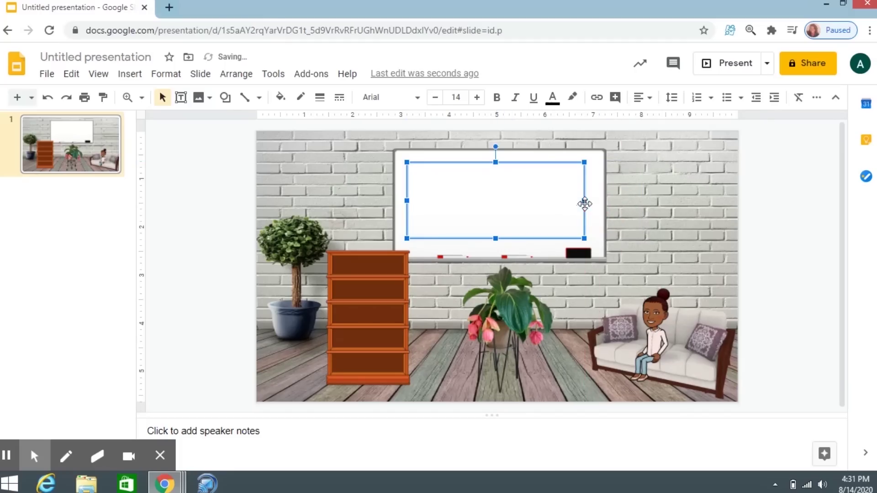
{"action": "left_click", "coordinate": [458, 188]}
- Type 'Welcome to Class' in the text box and centre-align it
{"action": "type", "text": "We"}
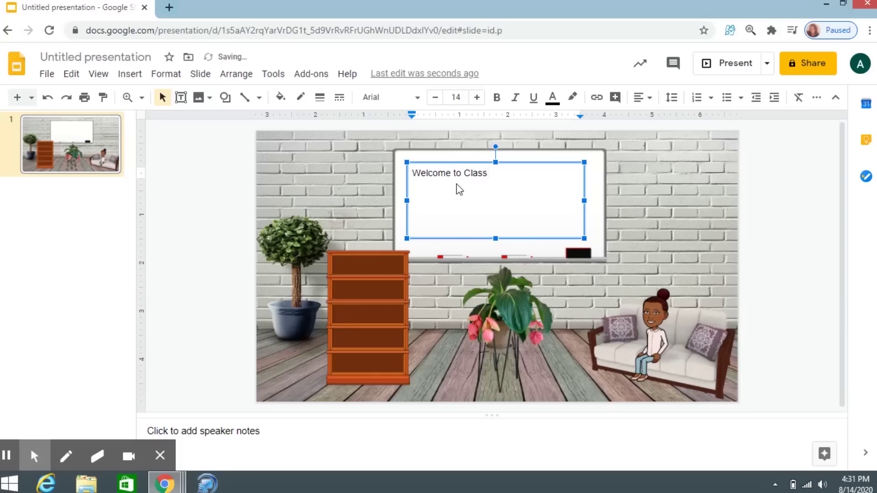
{"action": "type", "text": "lcome to Class"}
{"action": "left_click", "coordinate": [648, 101]}
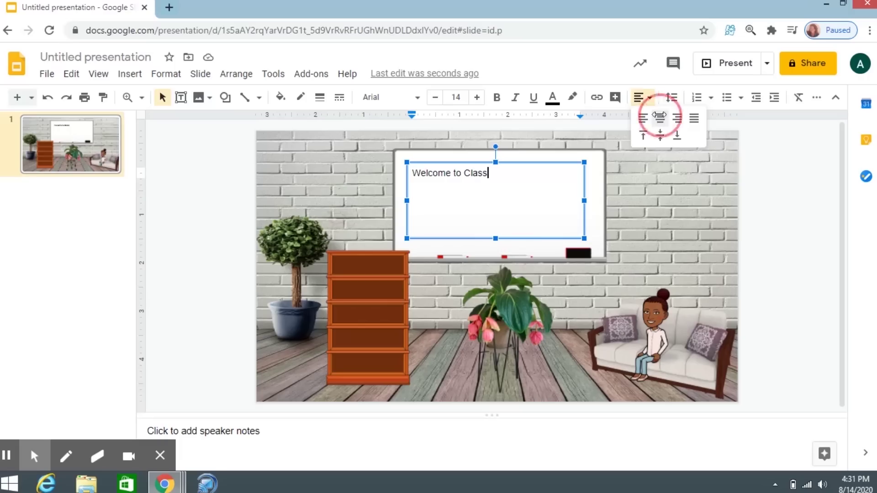
{"action": "left_click", "coordinate": [660, 118]}
- Enlarge the greeting to 21 pt, then select the plant to confirm its video link
{"action": "left_click_drag", "start_coordinate": [541, 175], "coordinate": [454, 174]}
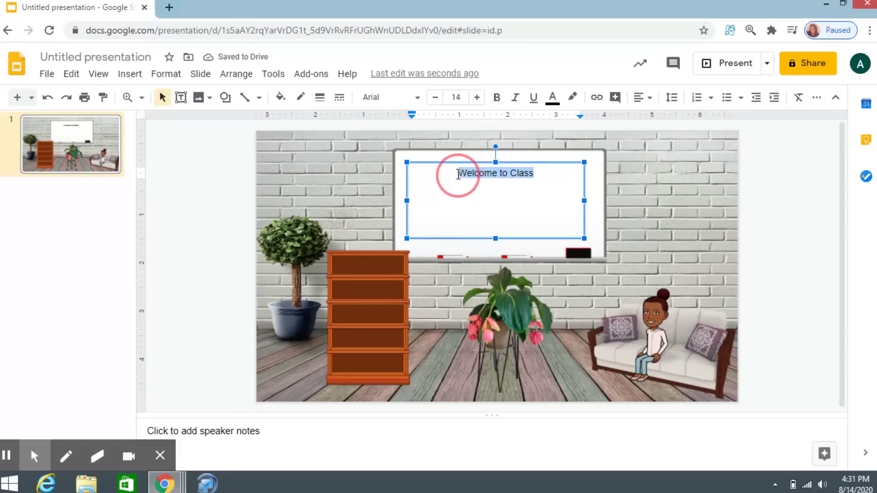
{"action": "left_click", "coordinate": [476, 98]}
{"action": "left_click", "coordinate": [476, 97]}
{"action": "left_click", "coordinate": [477, 98]}
{"action": "left_click", "coordinate": [476, 97]}
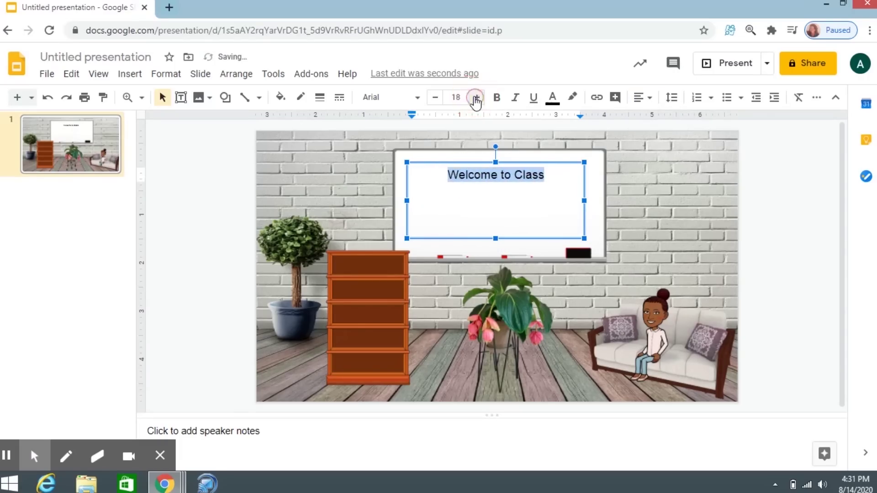
{"action": "left_click", "coordinate": [476, 97]}
{"action": "left_click", "coordinate": [477, 97]}
{"action": "left_click", "coordinate": [477, 97]}
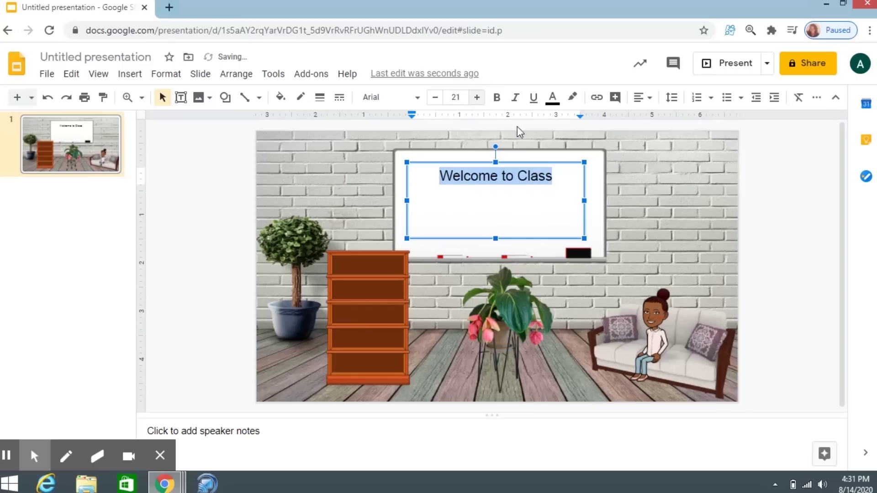
{"action": "left_click", "coordinate": [685, 212]}
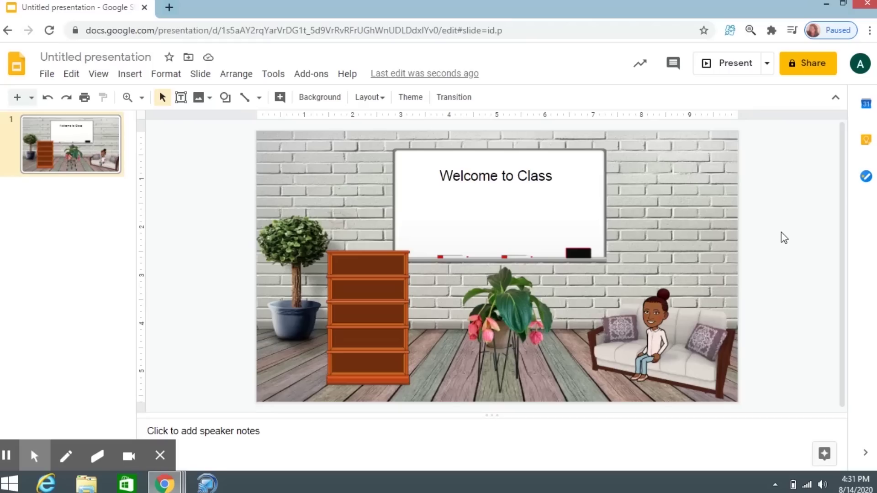
{"action": "left_click", "coordinate": [514, 324]}
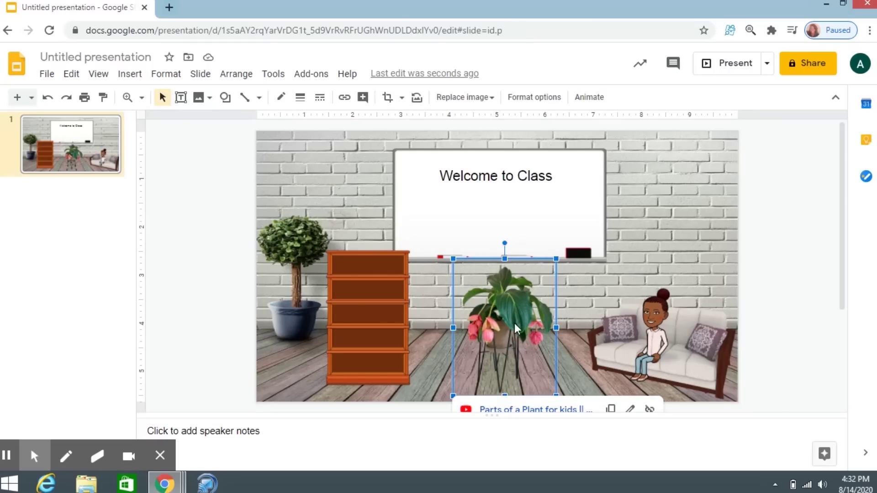